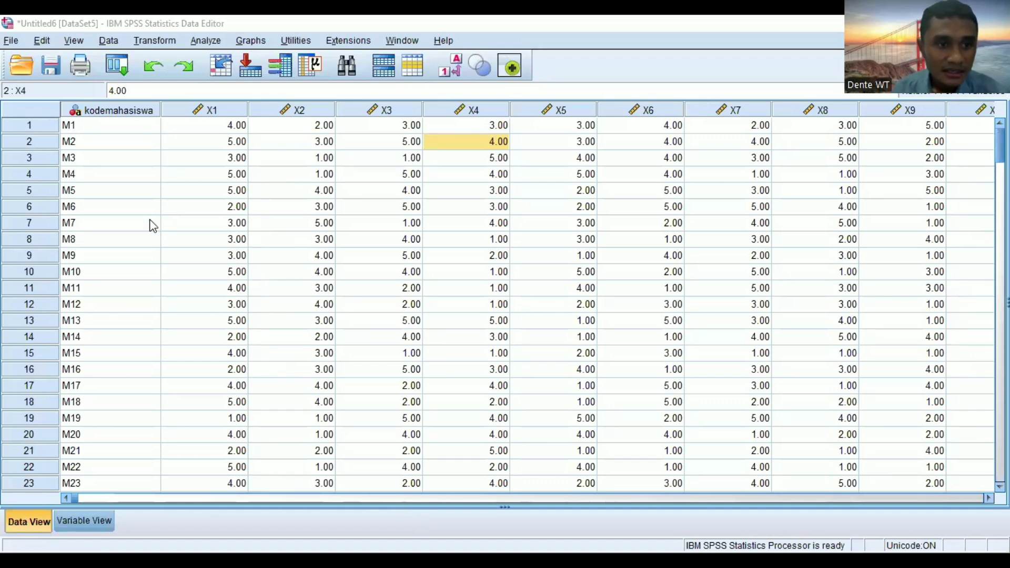
- Review the variable definitions and look through all student cases in the dataset
left_click(97, 522)
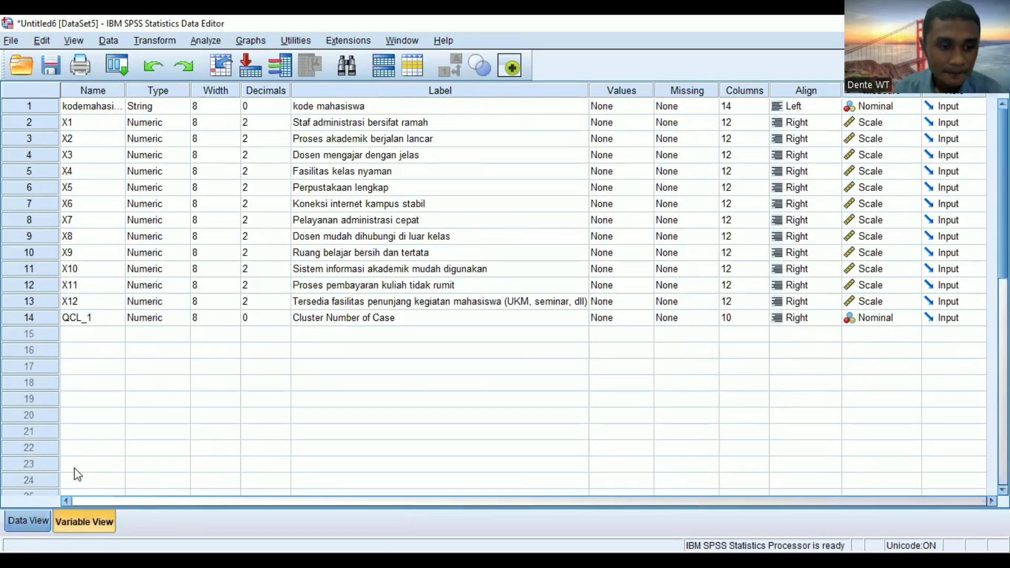
left_click(29, 522)
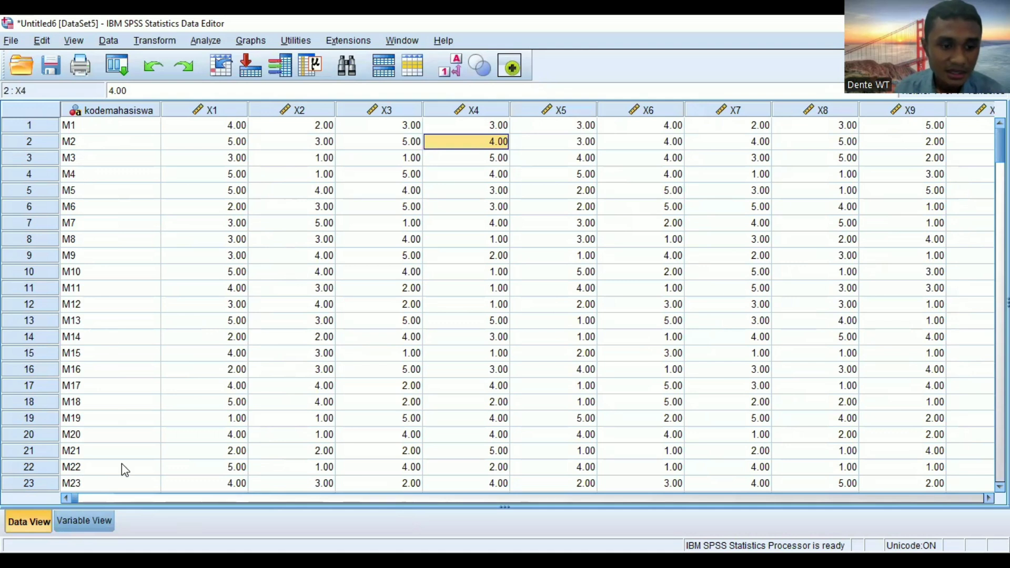
scroll(121, 463, "down", 20)
scroll(200, 378, "down", 17)
scroll(173, 358, "up", 3)
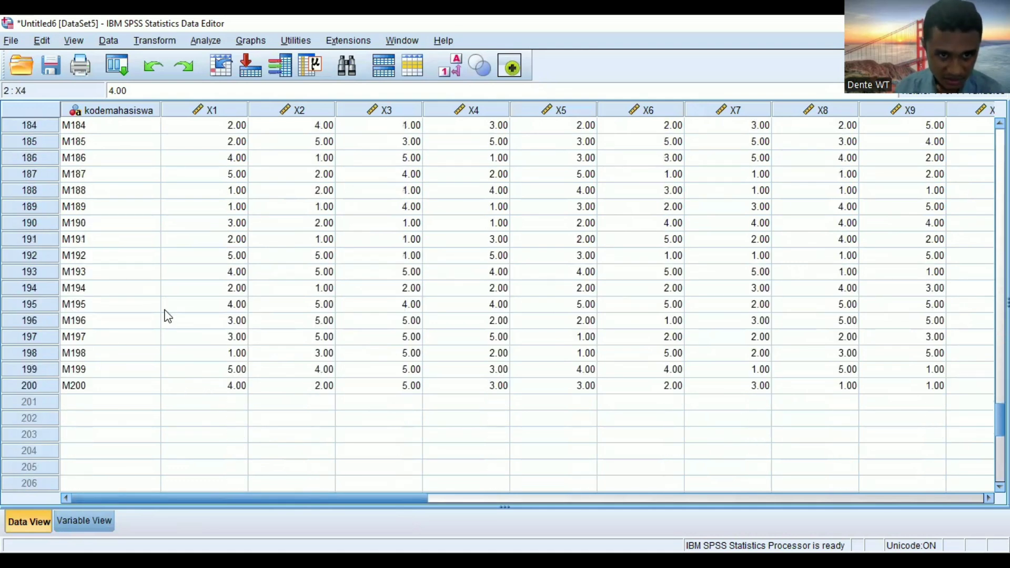
scroll(174, 315, "up", 20)
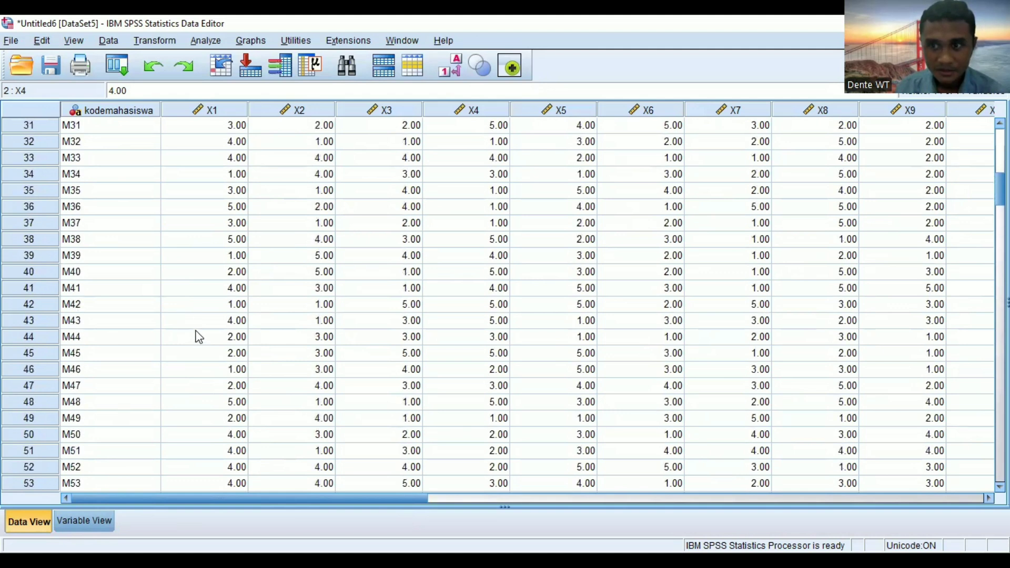
scroll(199, 336, "up", 10)
- Delete the QCL_1 variable at the end of the dataset
left_click_drag(311, 497, 507, 498)
left_click(855, 484)
left_click(704, 108)
right_click(705, 107)
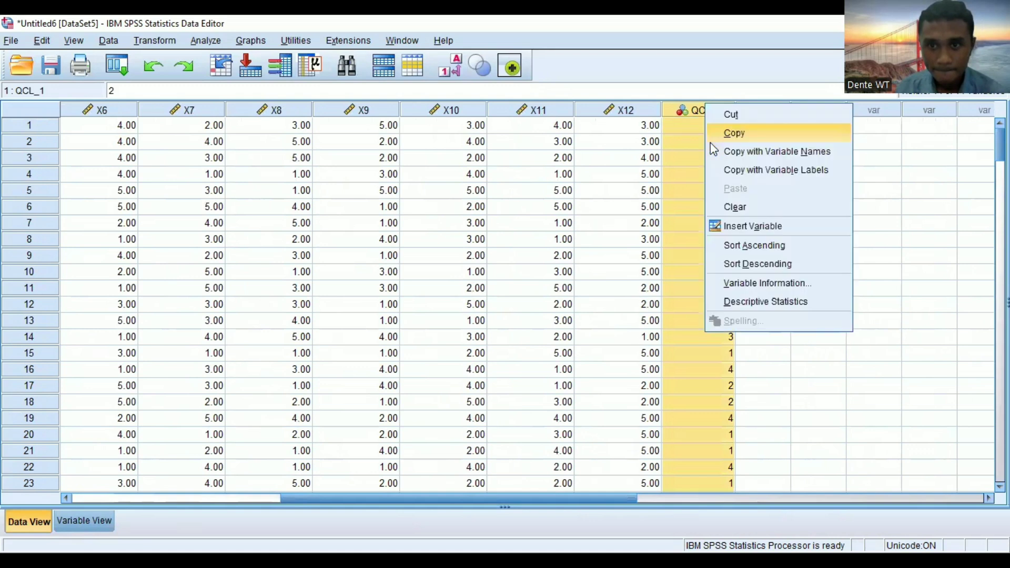
left_click(718, 211)
left_click_drag(284, 502, 54, 500)
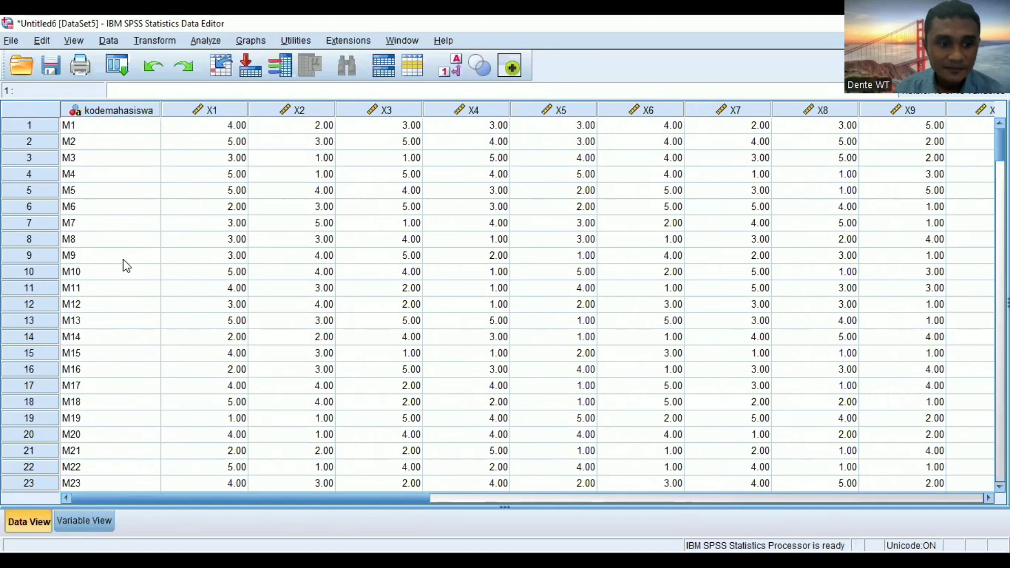
- Open the K-Means Cluster Analysis setup and check that X1 to X12 are listed as its variables
left_click(82, 522)
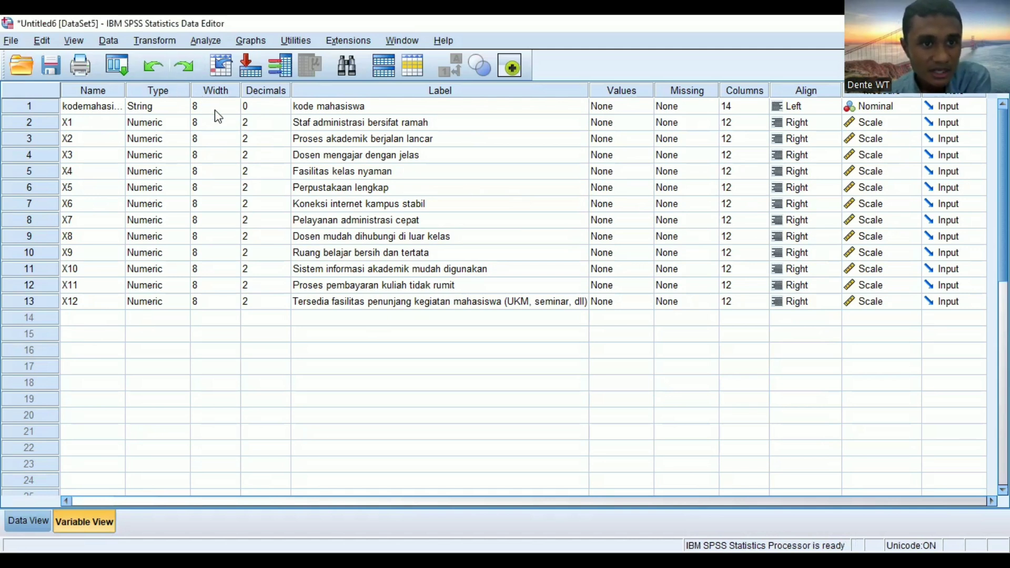
right_click(227, 128)
left_click(205, 40)
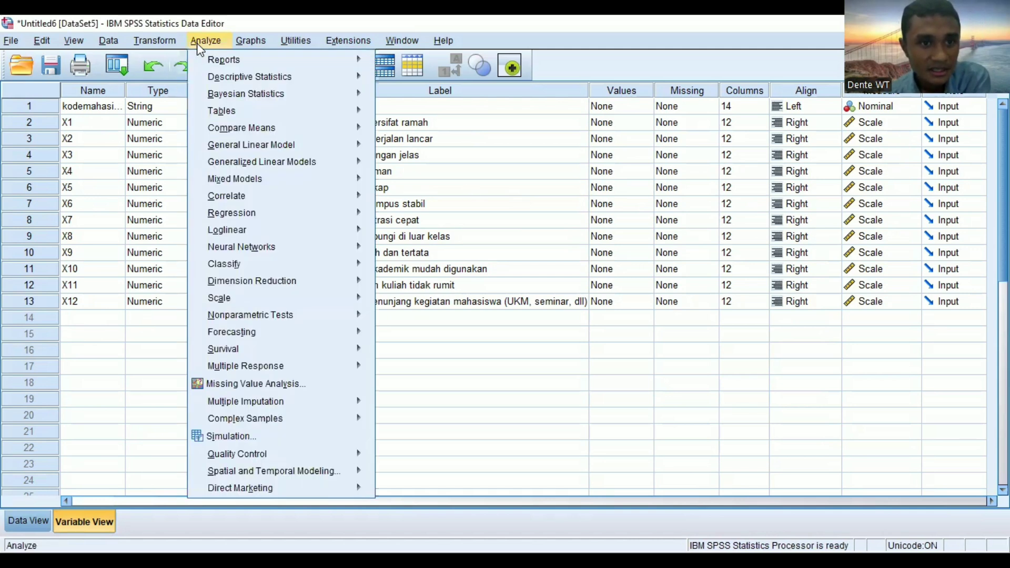
mouse_move(274, 273)
mouse_move(270, 231)
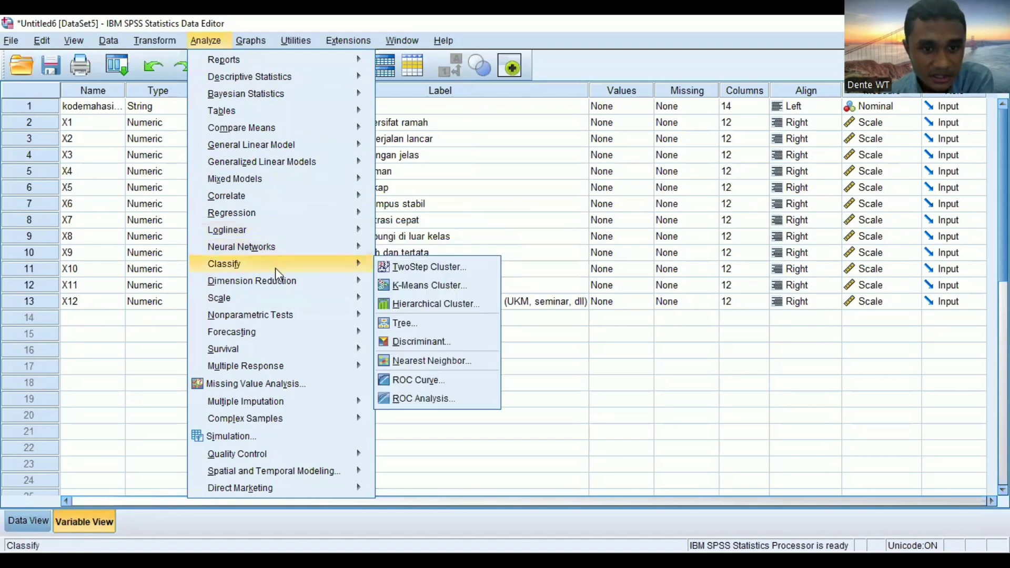
left_click(404, 287)
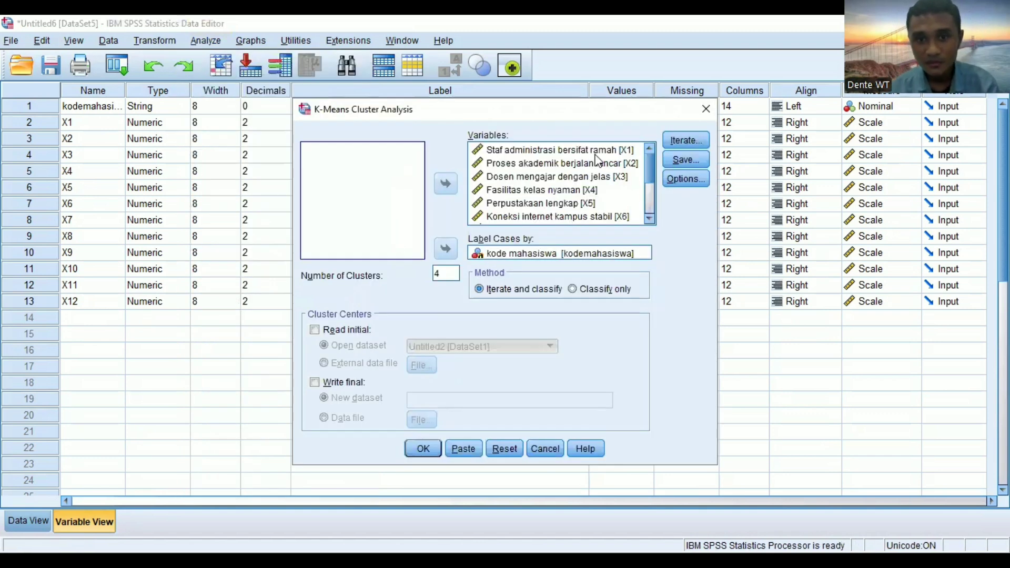
left_click(648, 204)
left_click(646, 172)
left_click(651, 198)
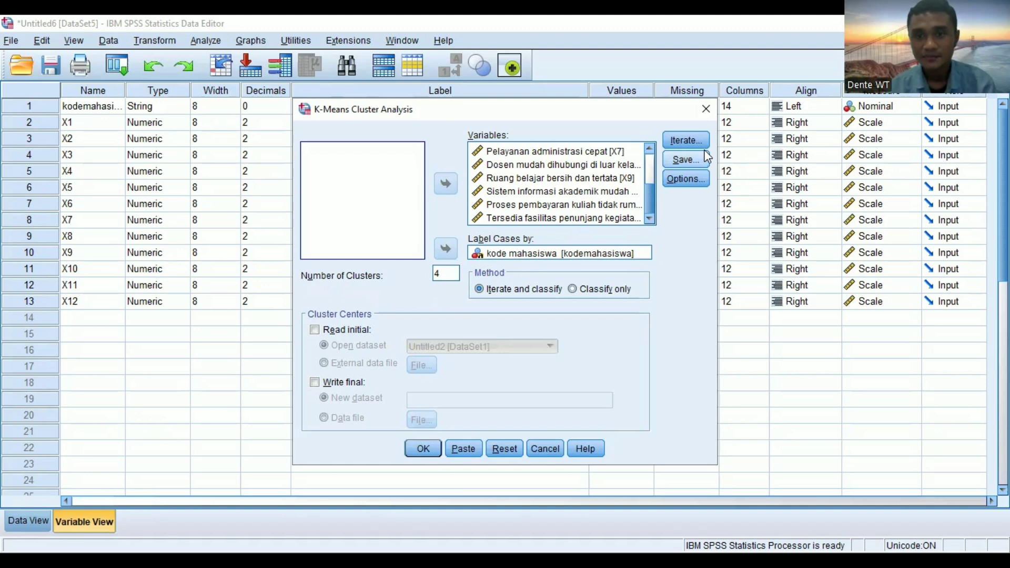
- Check the K-means iteration settings and enable saving cluster membership as a new variable
left_click(694, 139)
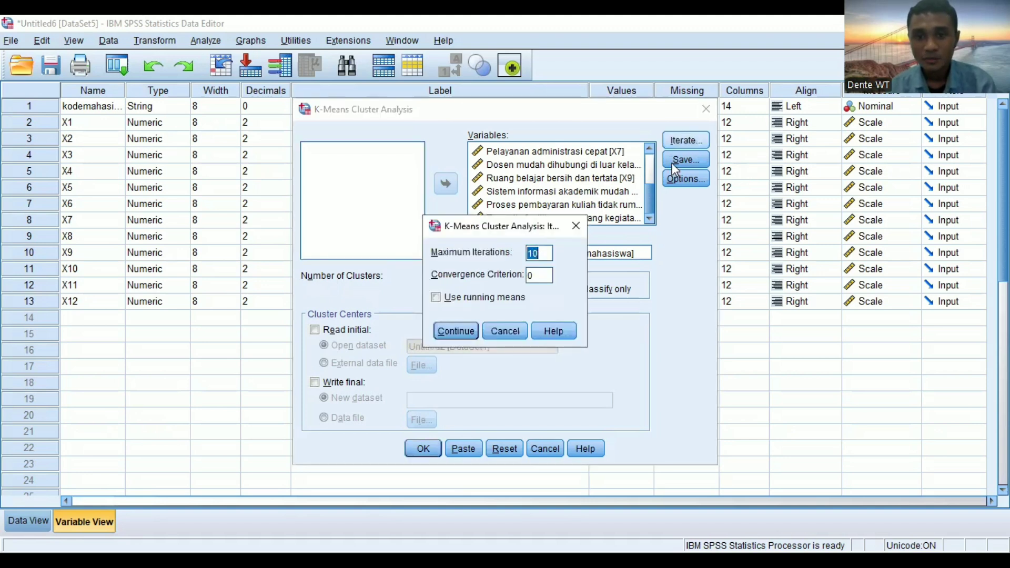
left_click(574, 225)
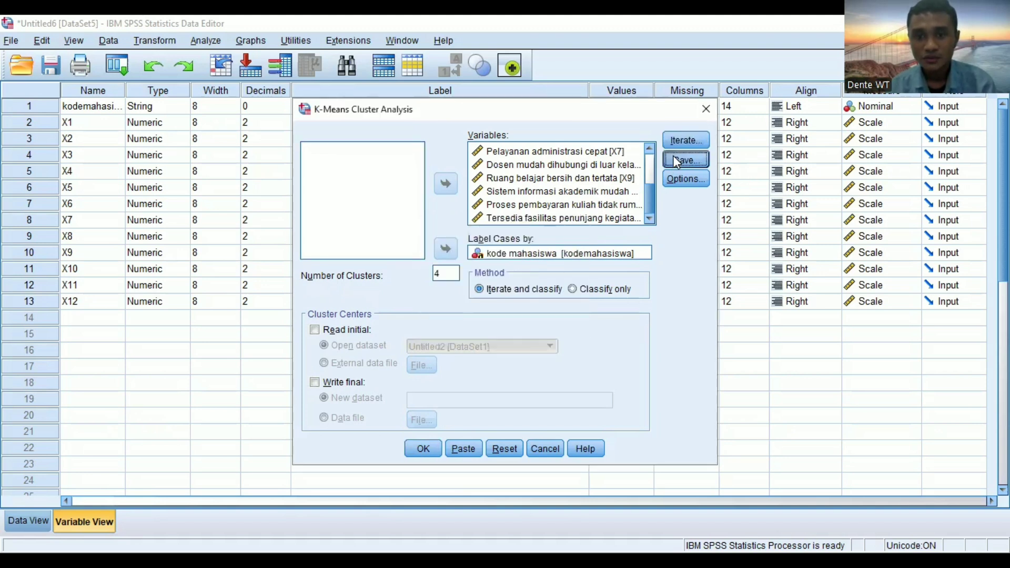
left_click(676, 161)
left_click(441, 271)
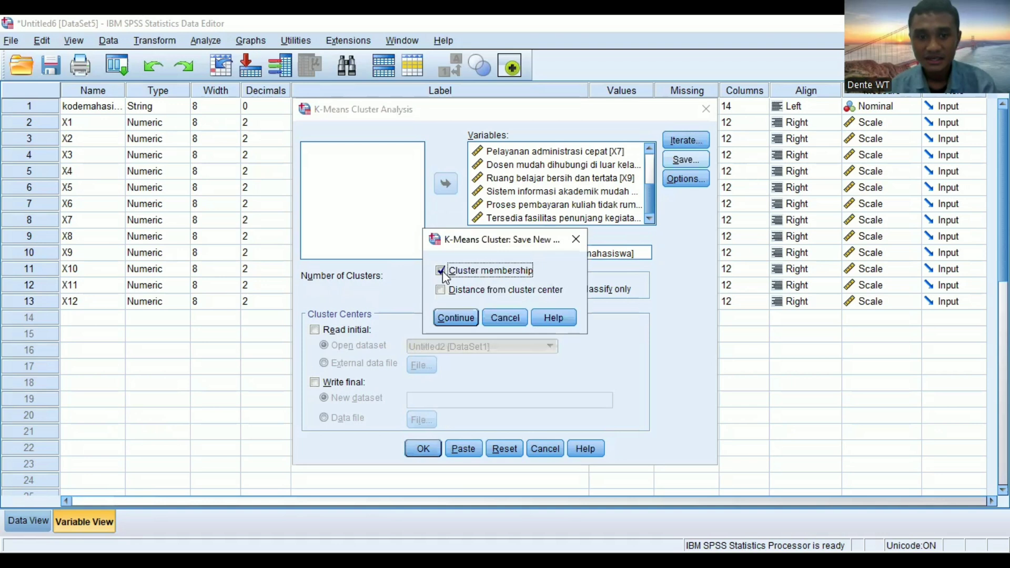
left_click(457, 310)
left_click(680, 159)
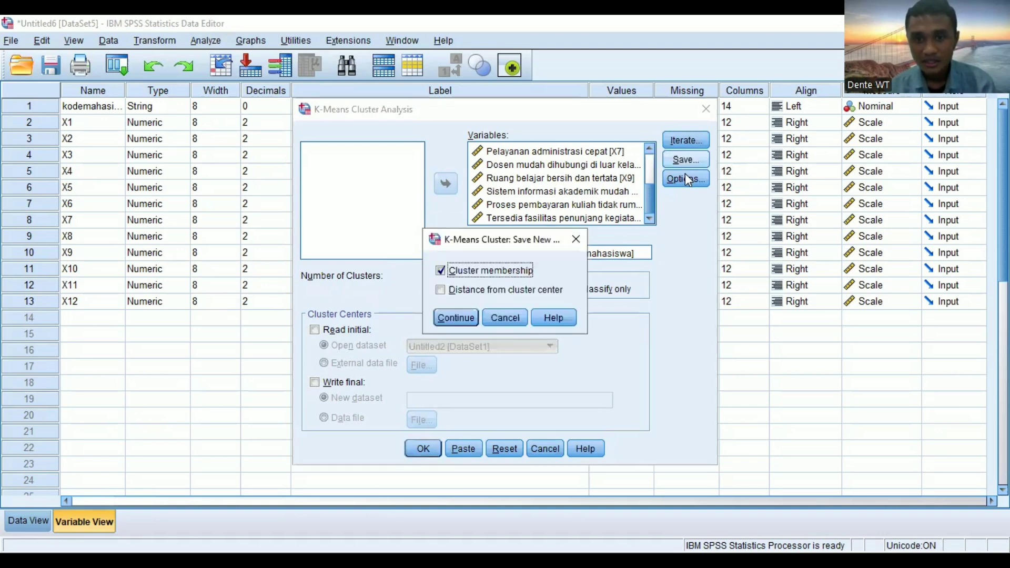
left_click(576, 240)
- Run the 4-cluster K-means analysis with initial cluster centers, ANOVA table and cluster information for each case
left_click(682, 180)
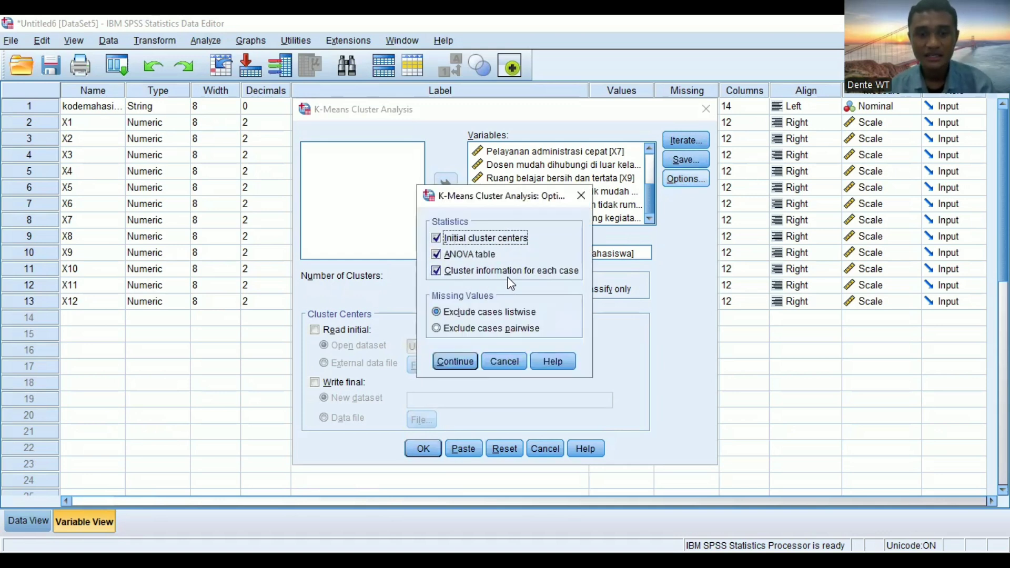
left_click(455, 362)
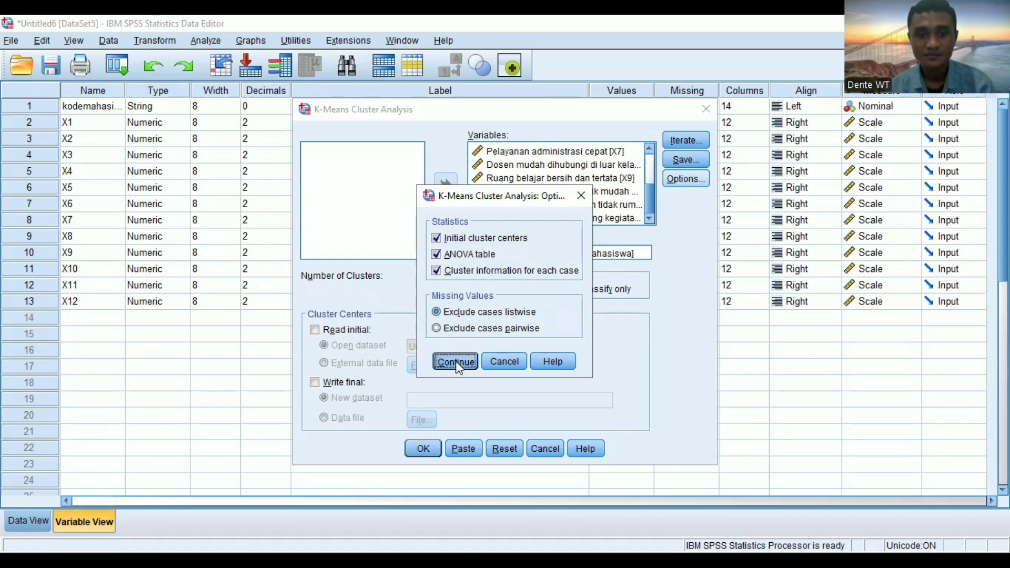
left_click(423, 449)
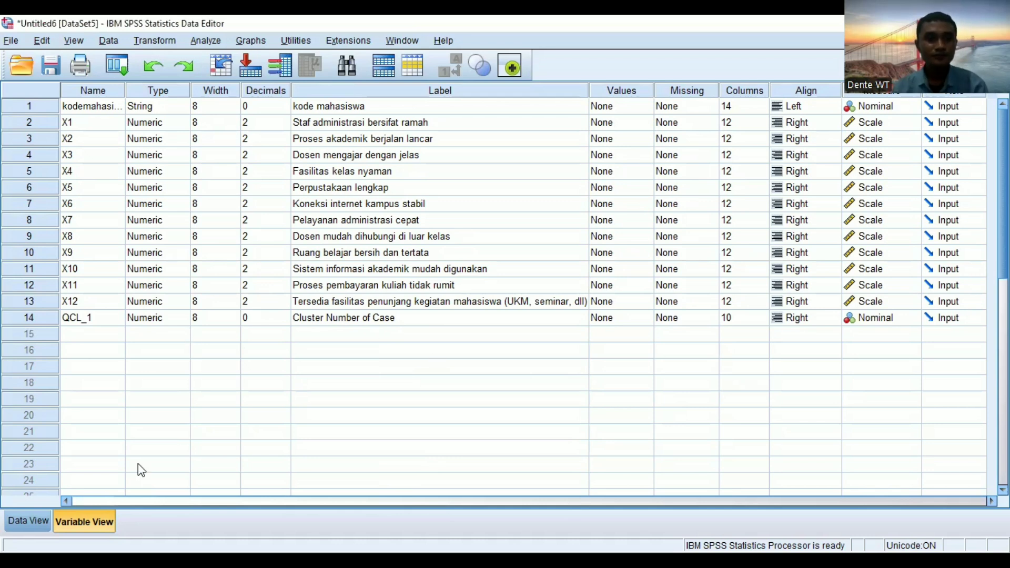
- Check the dataset and its variable list after the cluster analysis
left_click(48, 519)
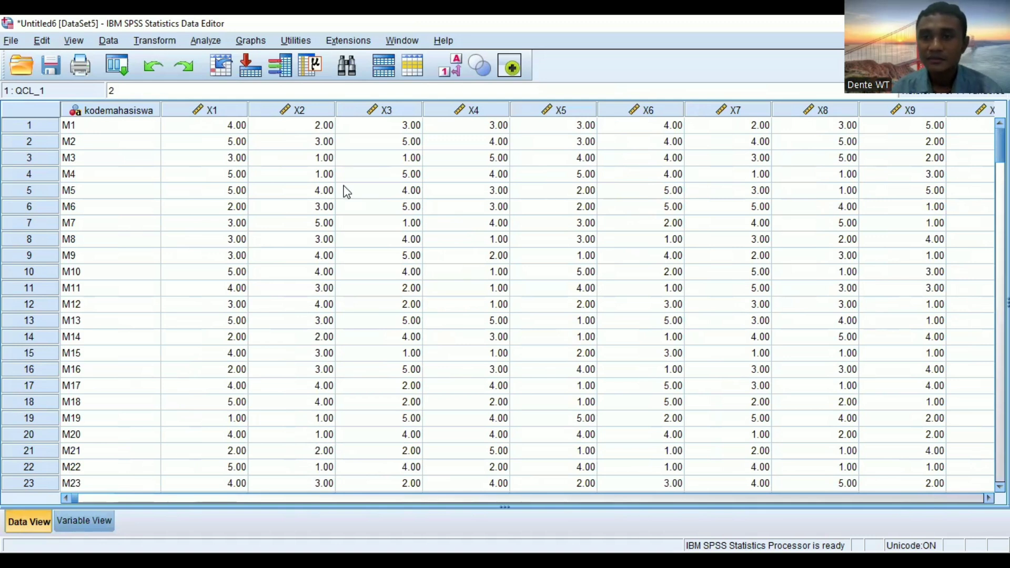
left_click(94, 523)
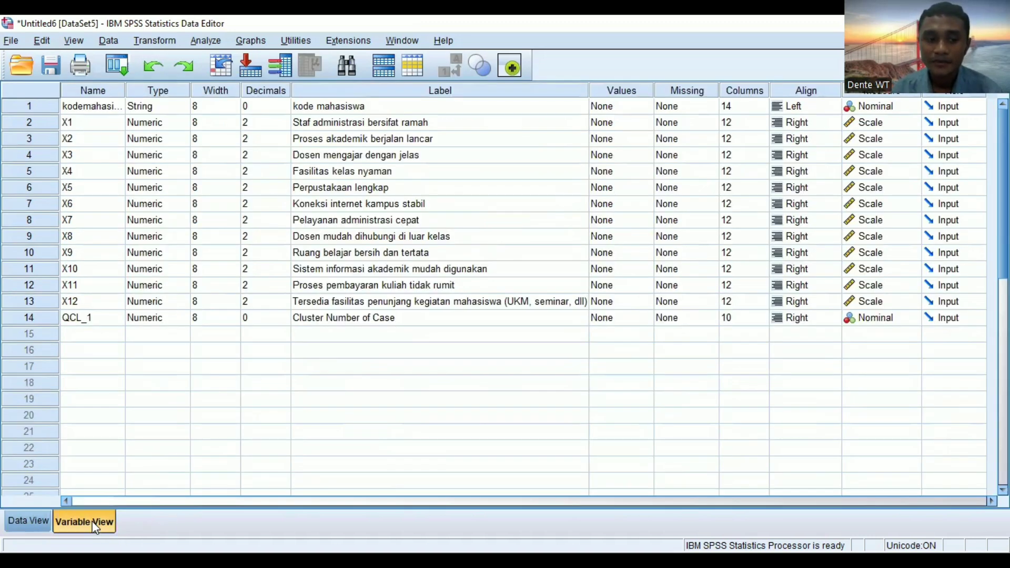
left_click(48, 519)
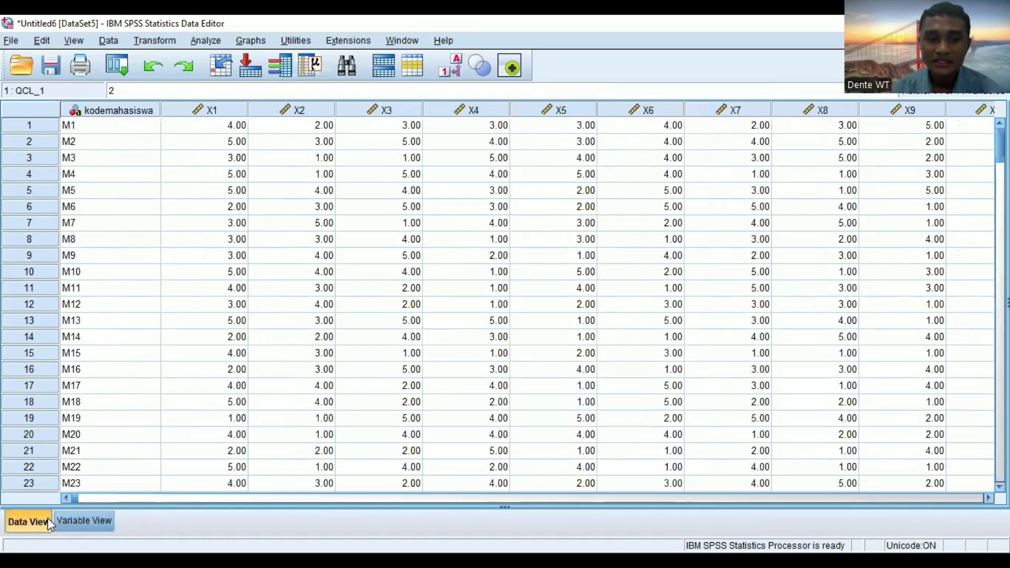
- Start a Factor Analysis under Dimension Reduction and add X1 to X4 as its variables
left_click(205, 41)
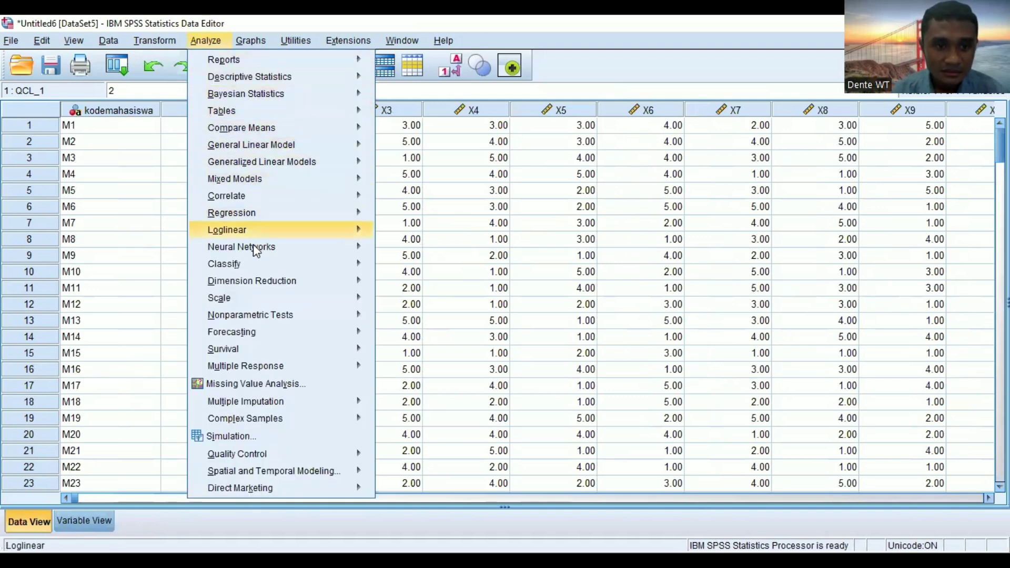
mouse_move(262, 283)
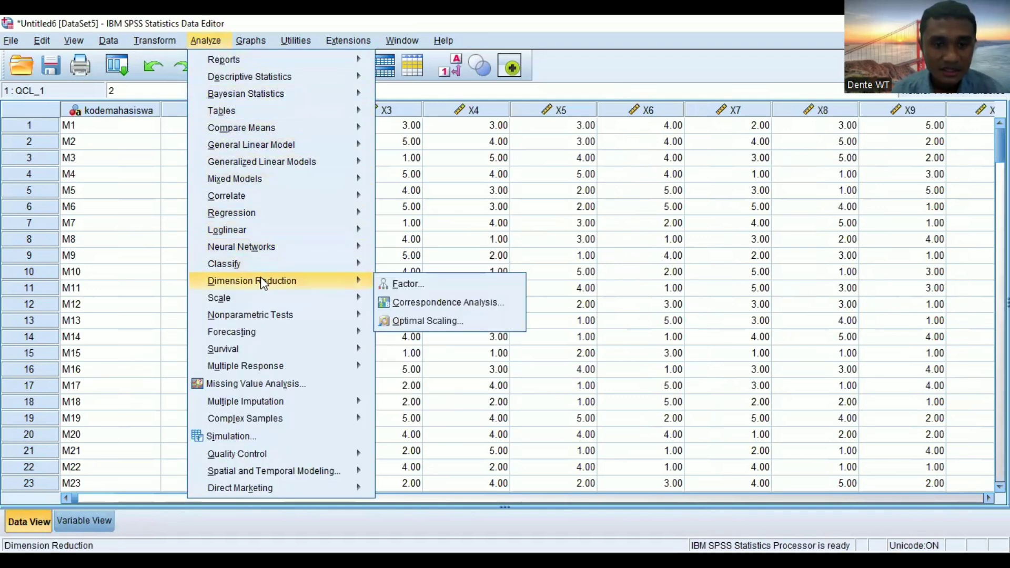
left_click(398, 285)
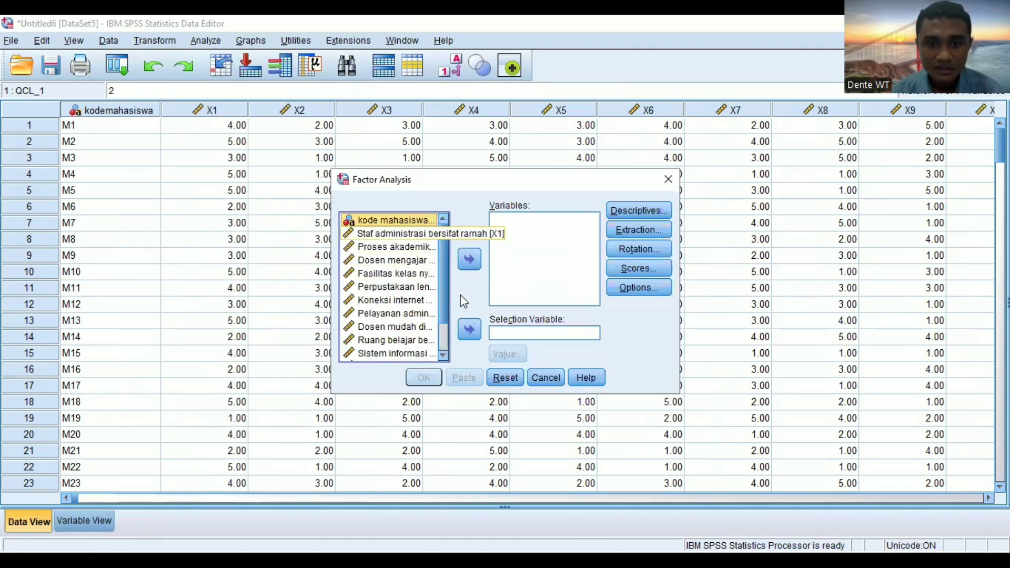
left_click(406, 236)
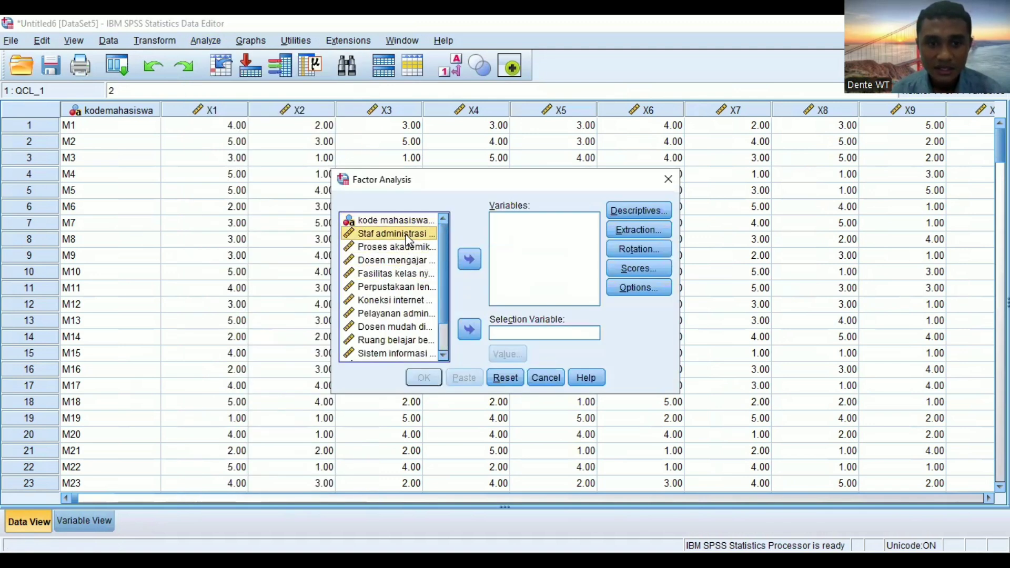
left_click(468, 259)
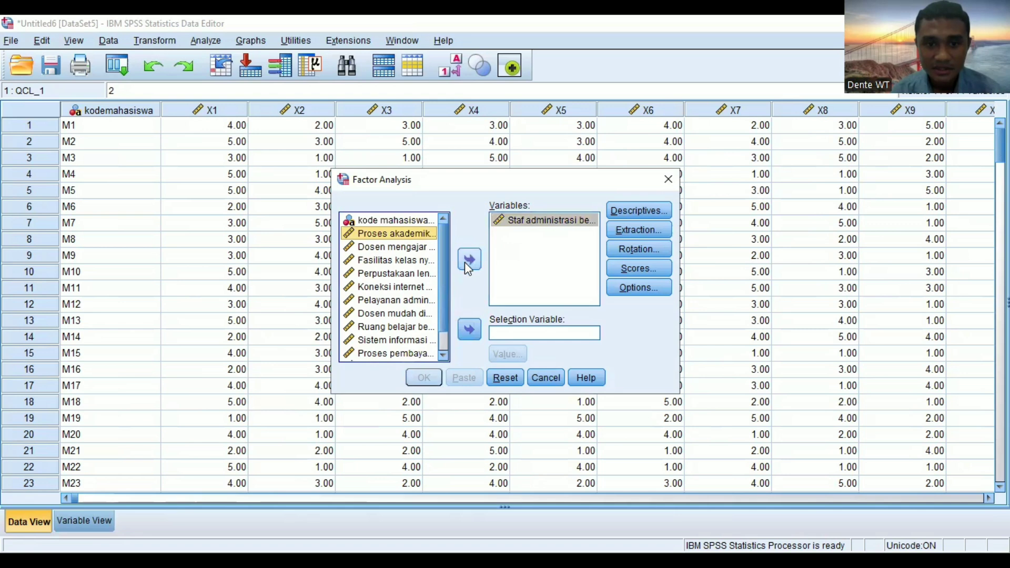
left_click(466, 260)
left_click(467, 259)
left_click(426, 238)
left_click(470, 260)
- Add X5 to X12 to the factor analysis variables, leaving out the student code and cluster number
left_click(429, 235)
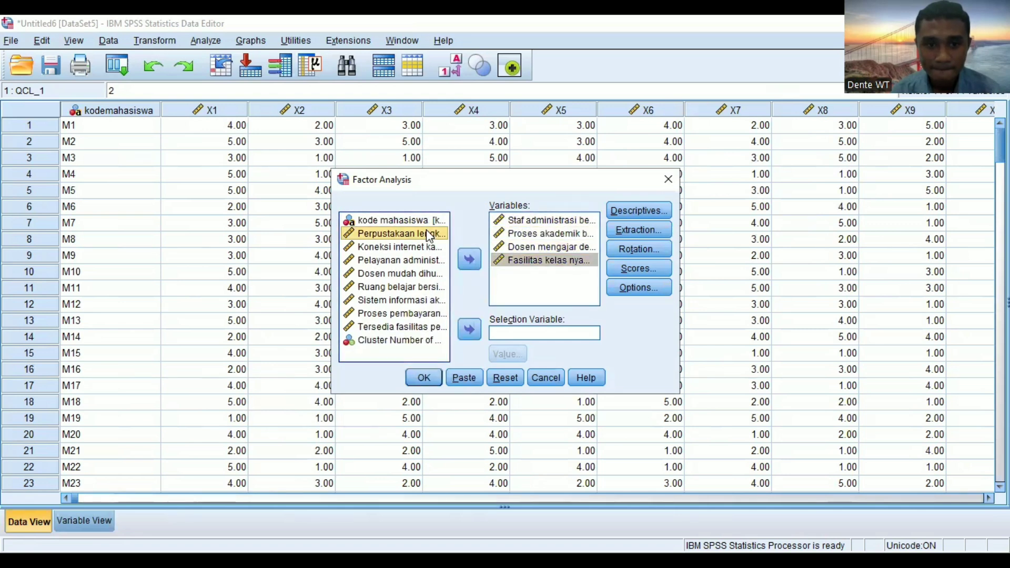
left_click(469, 259)
left_click(436, 236)
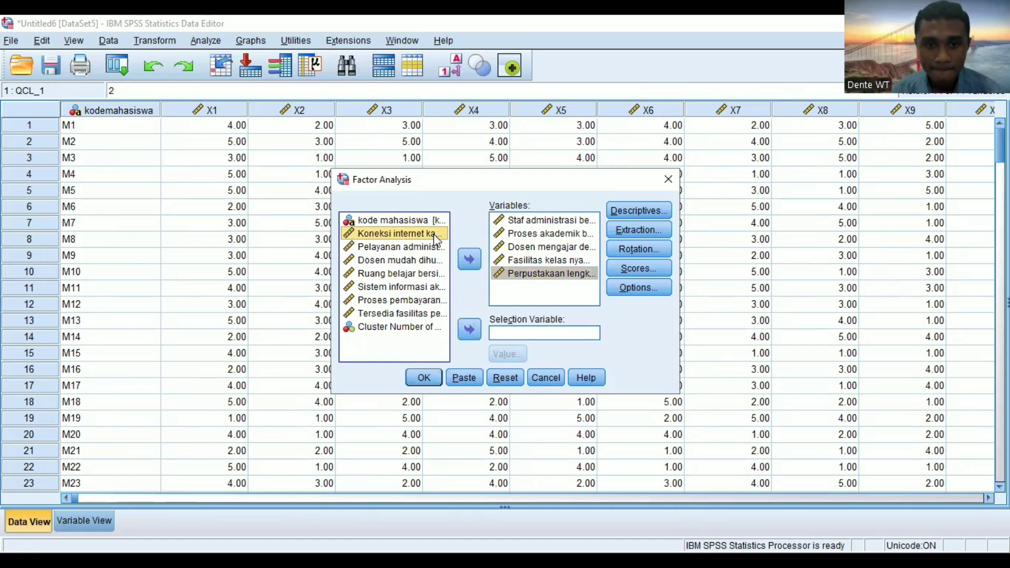
left_click(470, 259)
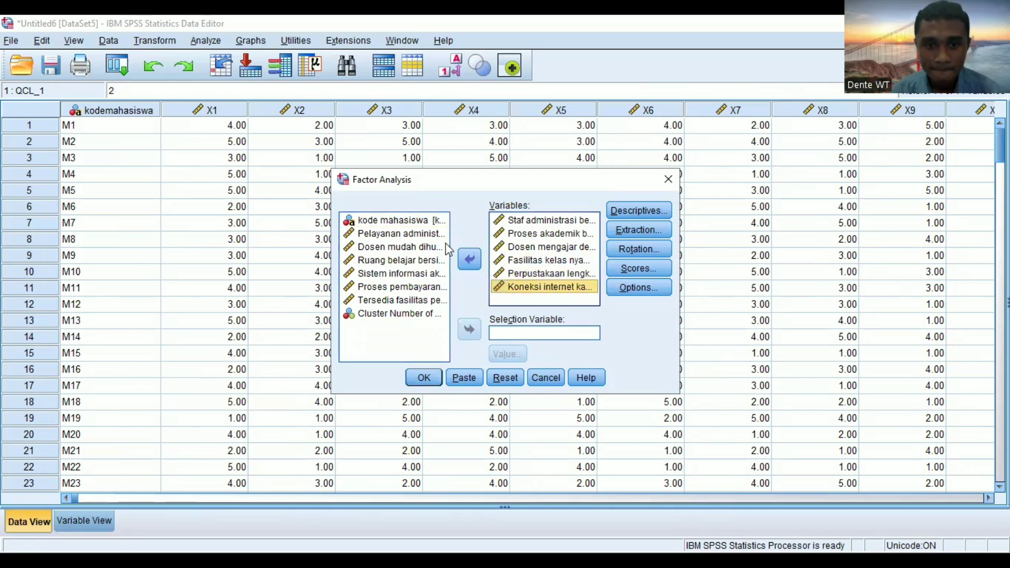
left_click(468, 260)
left_click(468, 260)
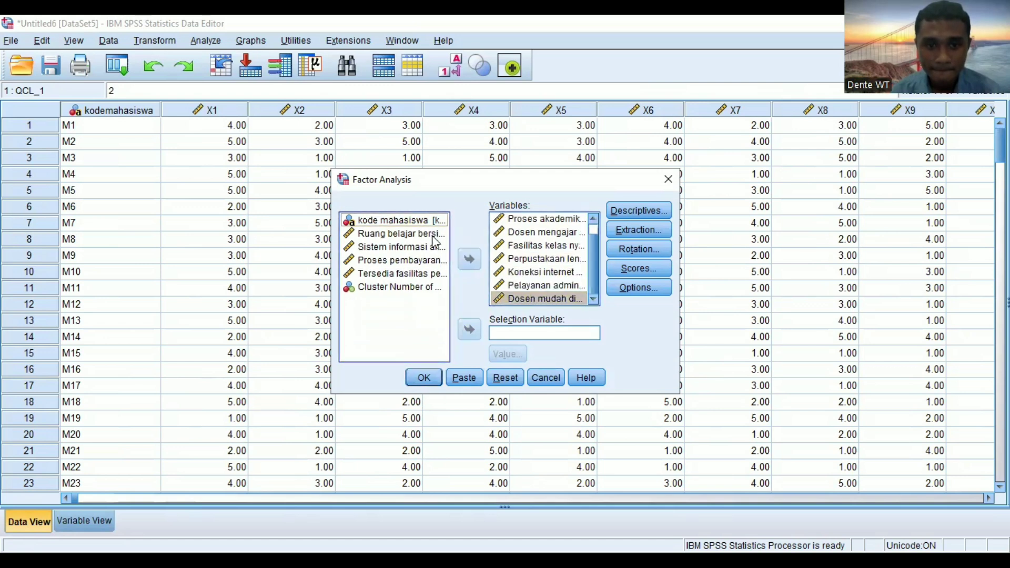
left_click(469, 260)
left_click(469, 259)
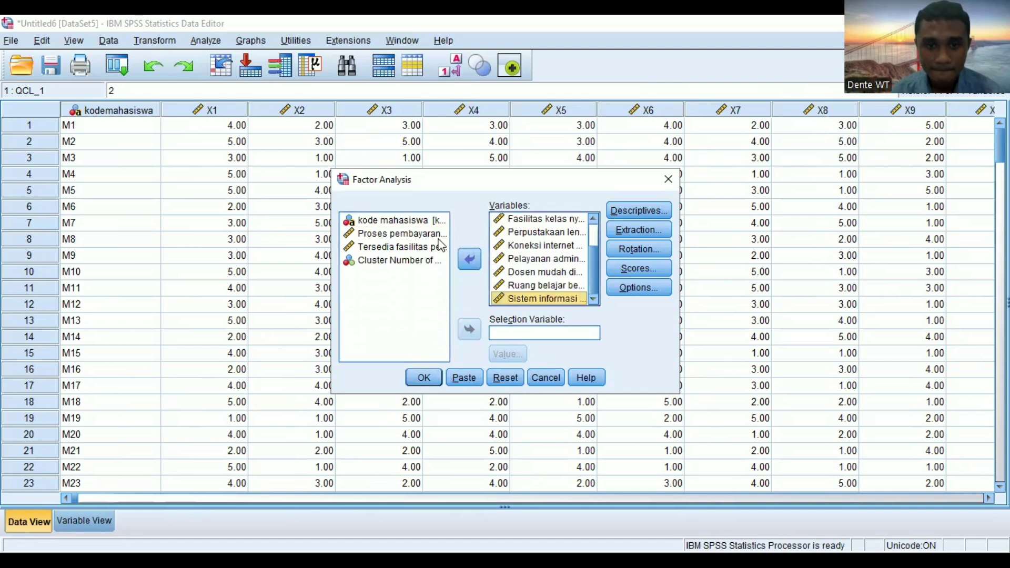
left_click(468, 259)
left_click(469, 260)
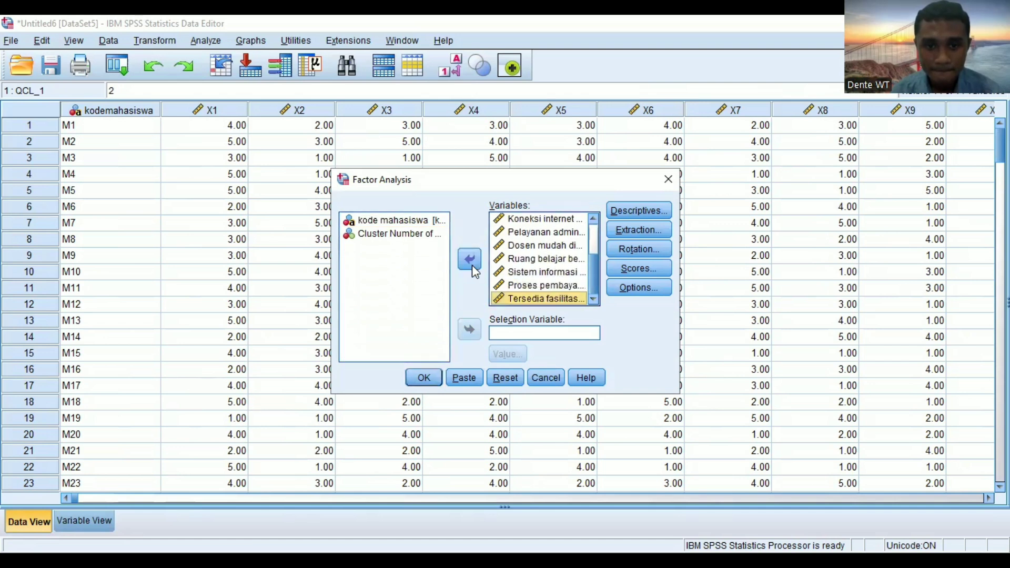
- Enable KMO and Bartlett's test of sphericity and the anti-image matrix, and run the factor analysis
left_click(638, 210)
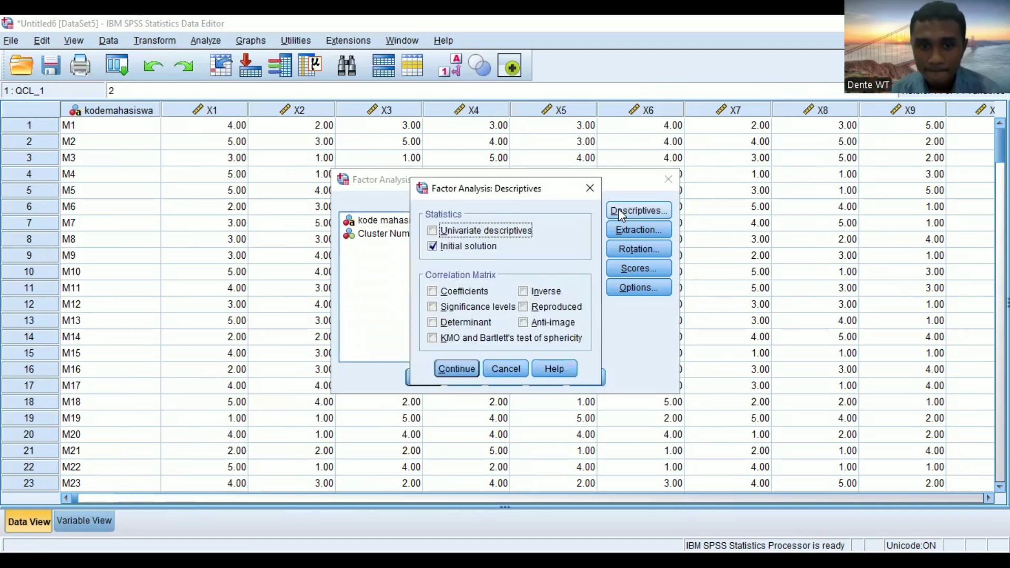
left_click(434, 340)
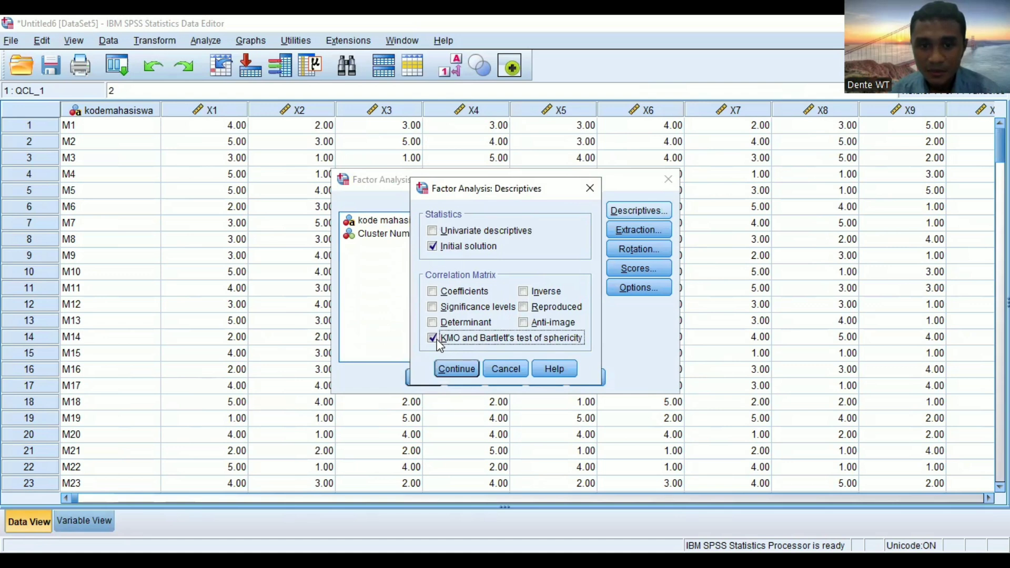
left_click(524, 322)
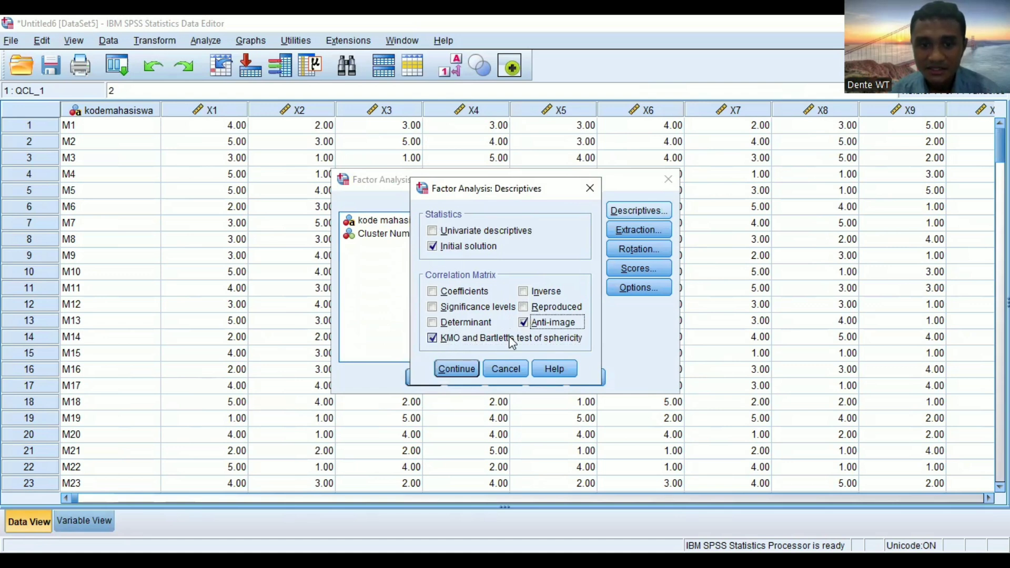
left_click(469, 371)
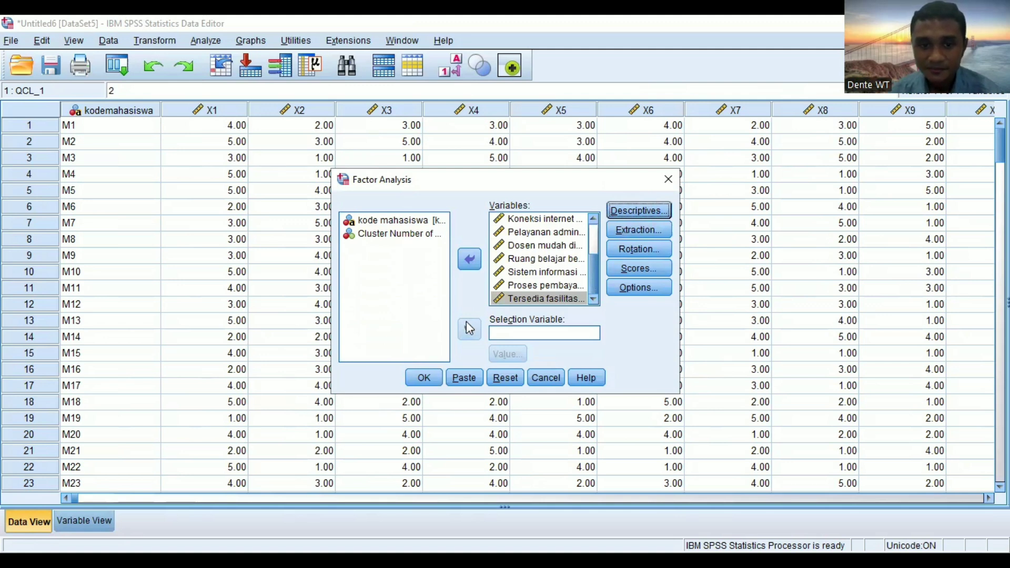
left_click(425, 380)
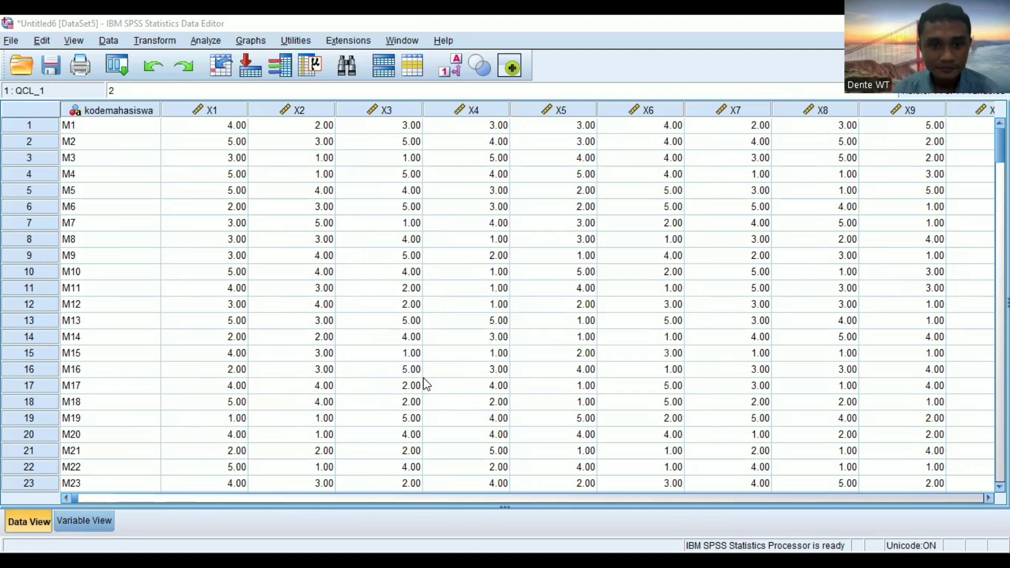